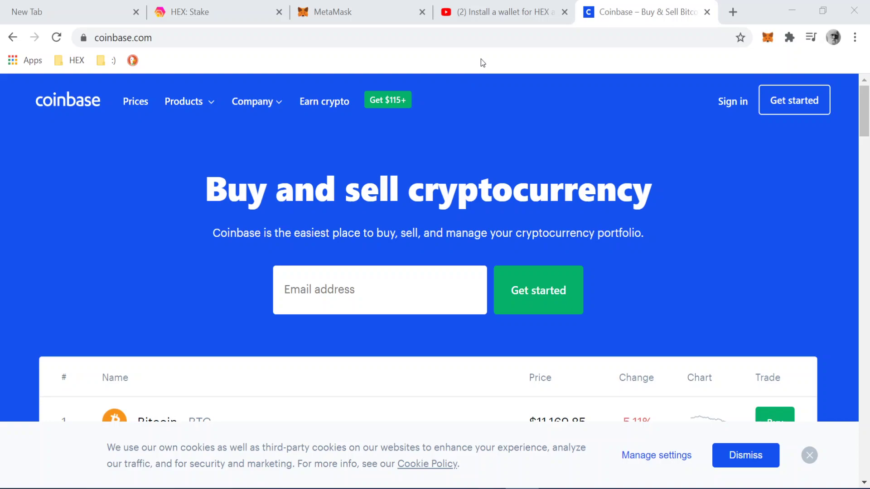
Switch to the YouTube tab and play the HEX/ETH wallet tutorial full screen.
left_click(510, 14)
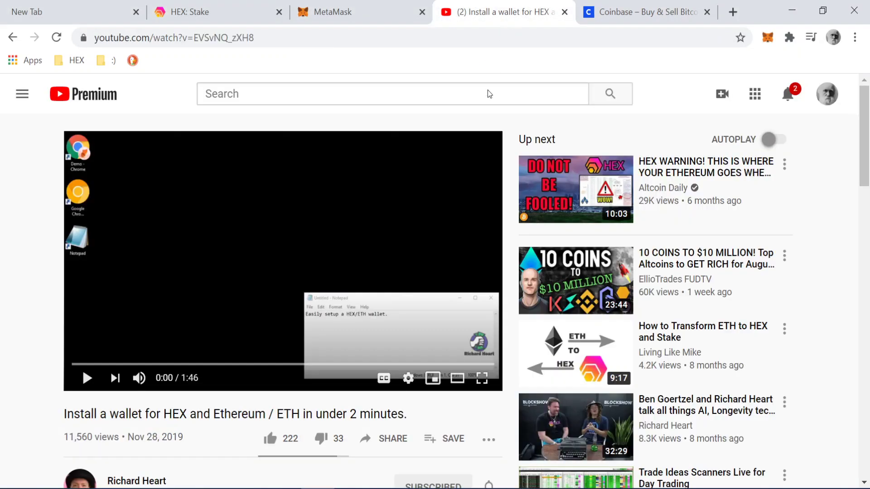
left_click(481, 378)
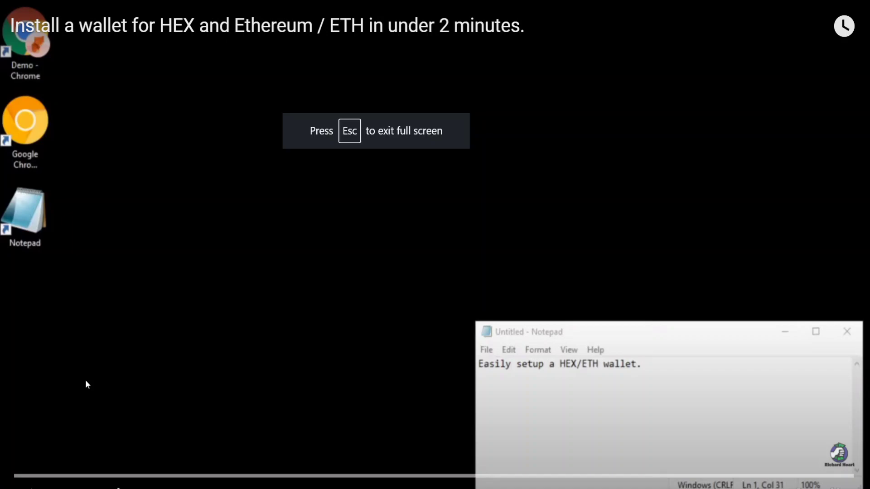
left_click(37, 486)
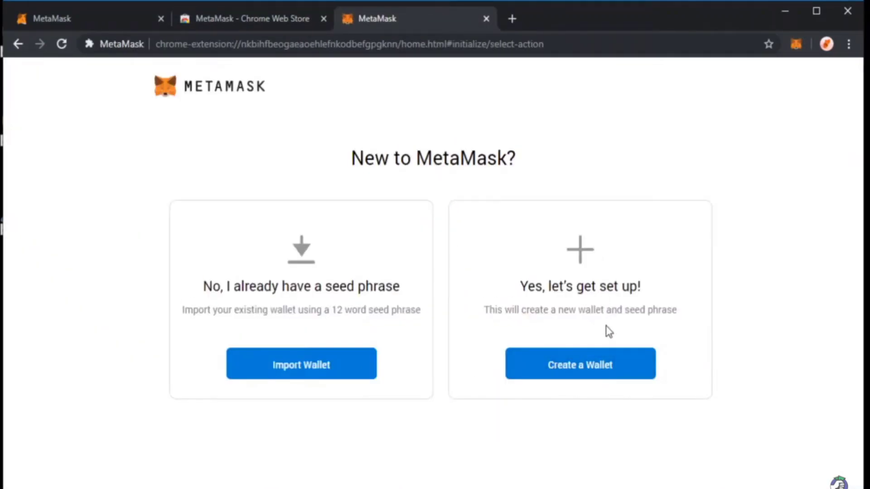
Start creating a new MetaMask wallet and decline sharing usage data.
left_click(622, 378)
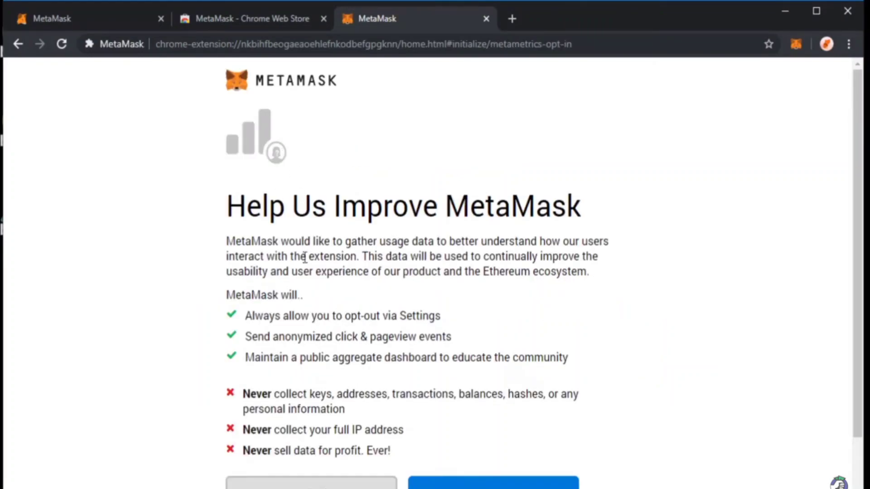
scroll(293, 352, "down", 1)
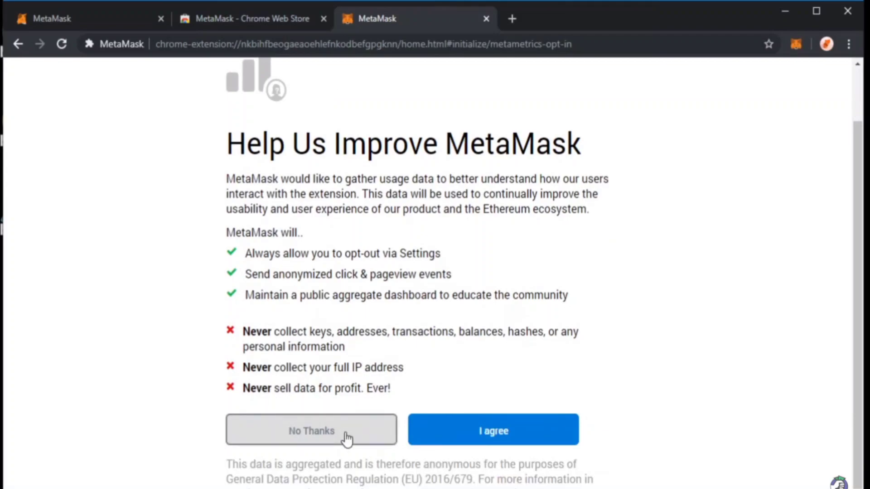
left_click(347, 438)
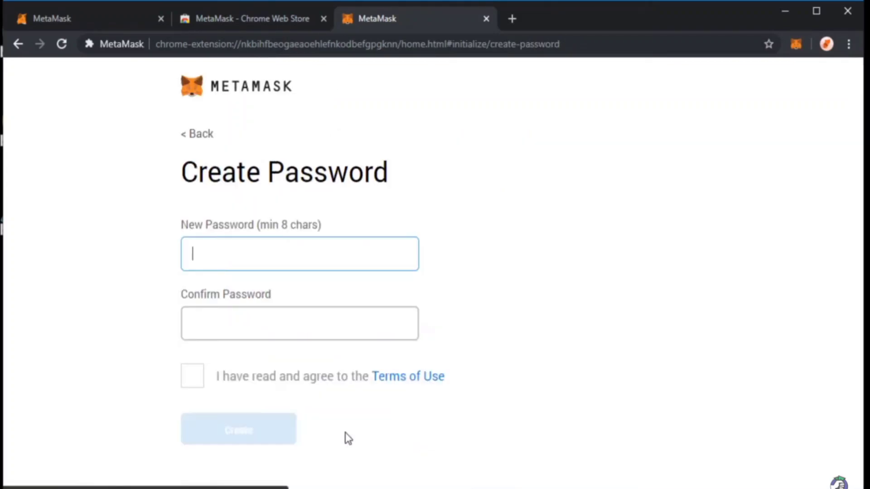
Set and confirm the wallet password, accept the Terms of Use, and create the wallet.
type("••••••••")
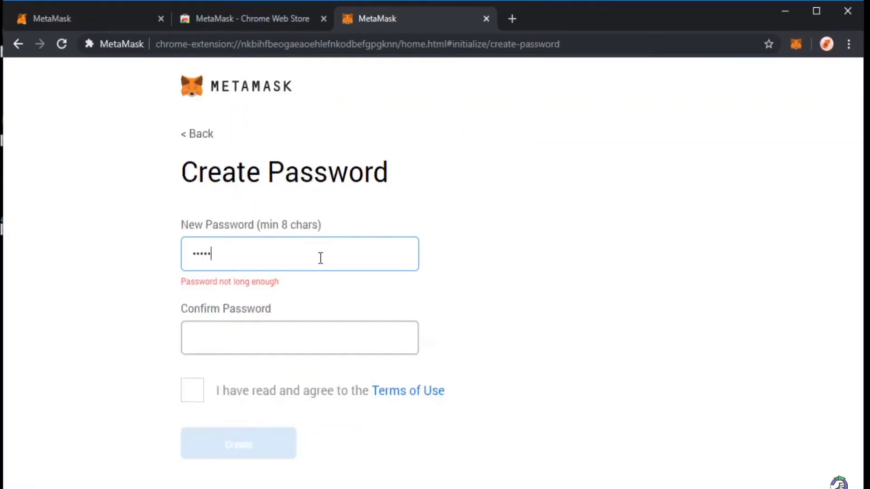
left_click(332, 331)
type("•••••••••")
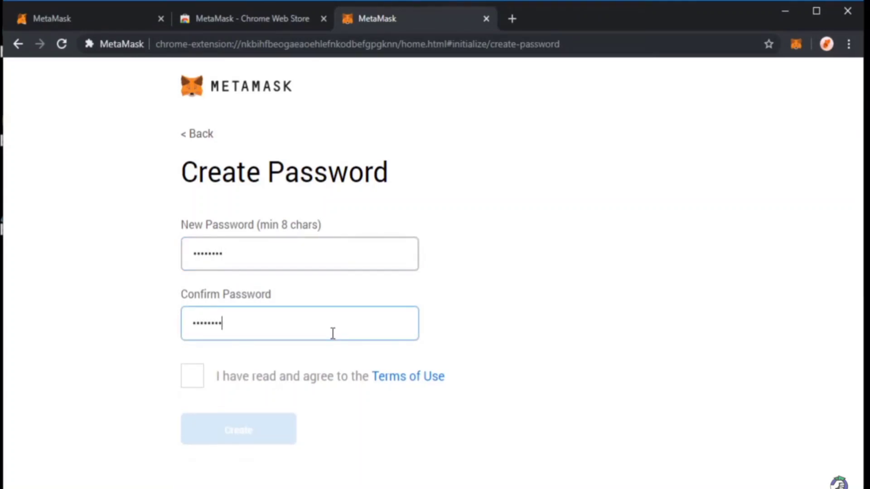
left_click(188, 378)
left_click(254, 434)
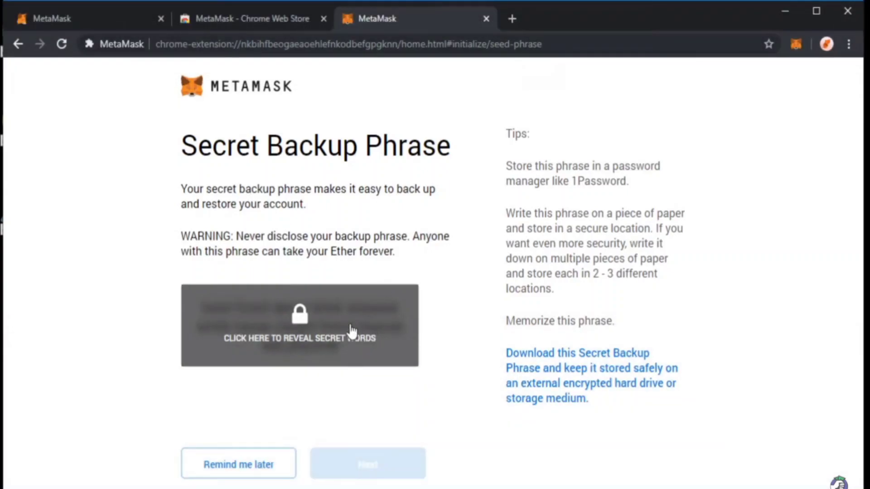
Reveal the twelve-word secret backup phrase and select it for copying.
left_click(352, 332)
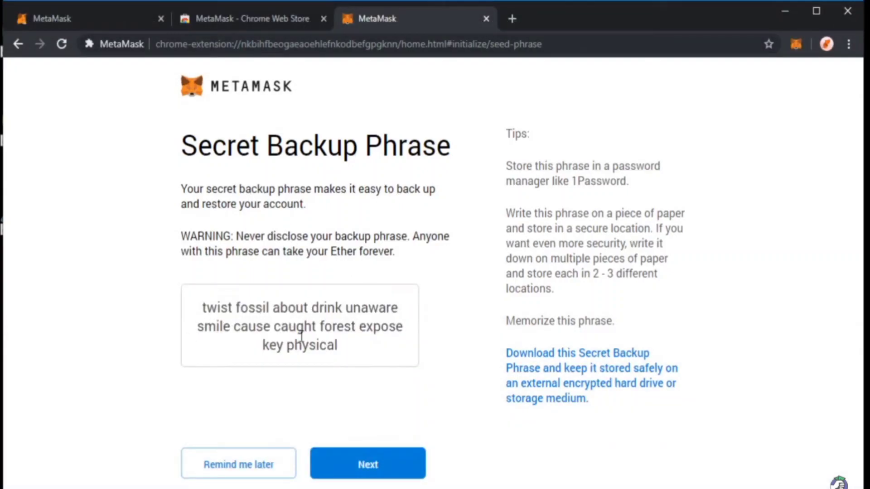
mouse_move(198, 309)
left_mouse_down()
mouse_move(370, 350)
mouse_move(218, 308)
mouse_move(184, 311)
left_mouse_up()
key("ctrl+c")
left_click(369, 351)
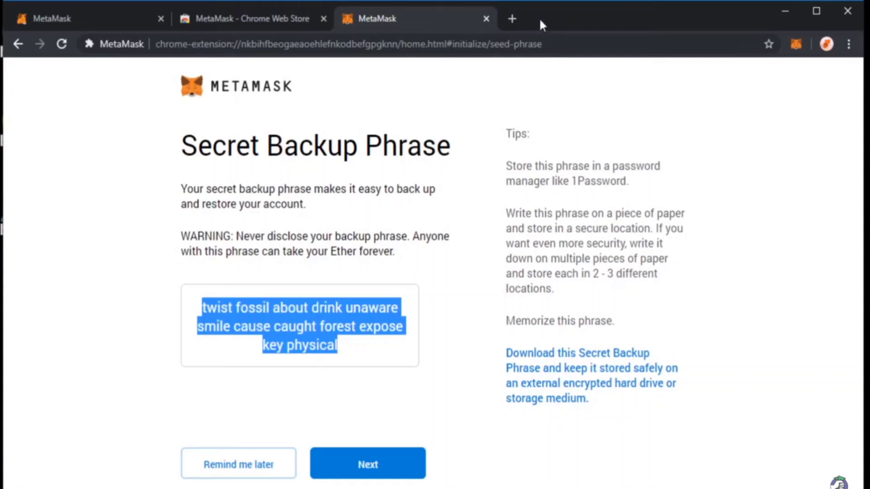
Paste the secret phrase into a new Notepad document, then return to MetaMask.
left_click_drag(539, 18, 632, 10)
double_click(19, 194)
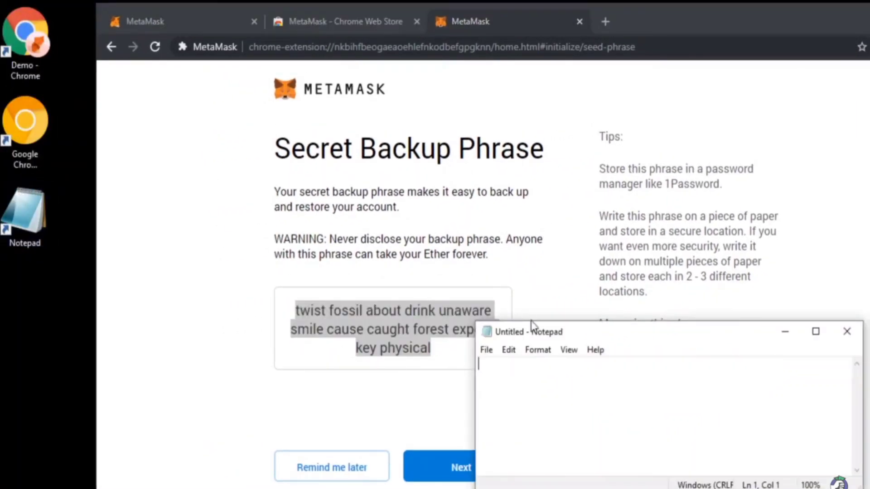
key("ctrl+v")
left_click(274, 405)
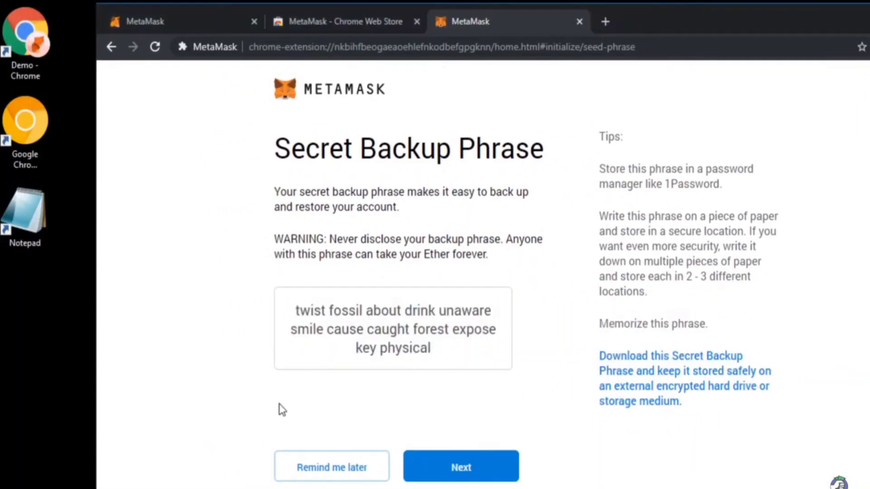
On the confirmation page, enter the first four backup words as saved in Notepad.
left_click(471, 476)
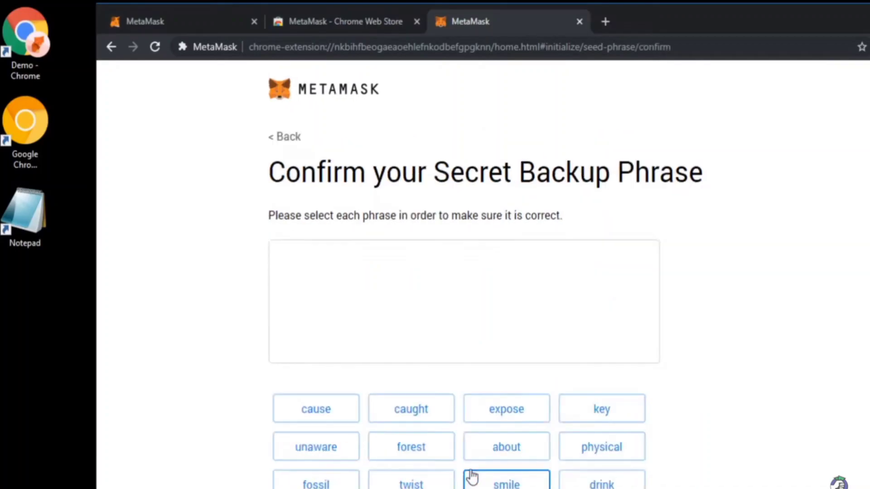
key("alt+Tab")
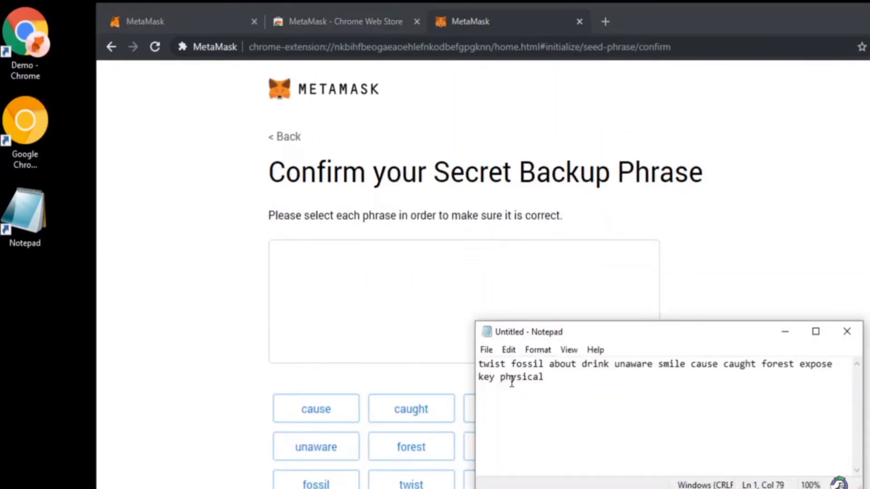
left_click(379, 315)
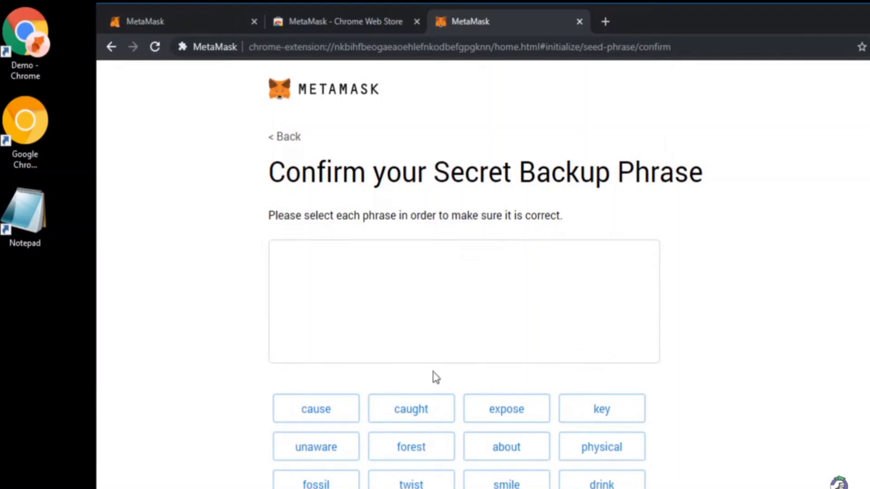
left_click(411, 483)
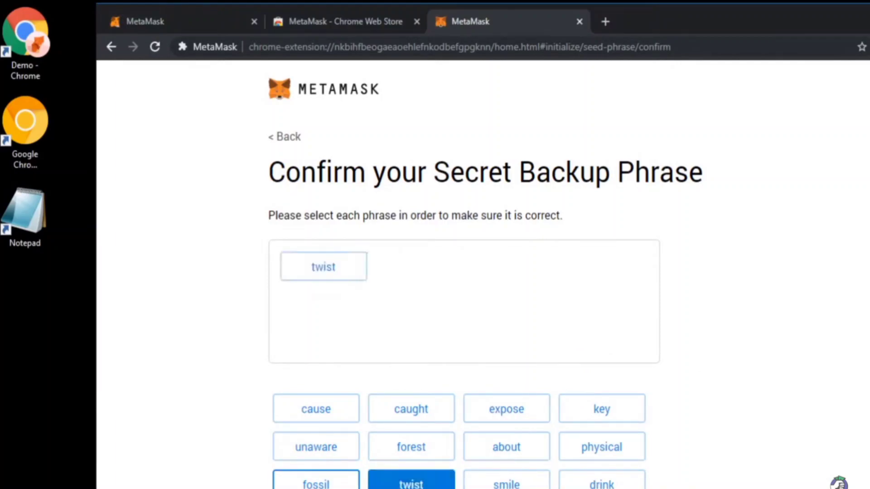
left_click(315, 483)
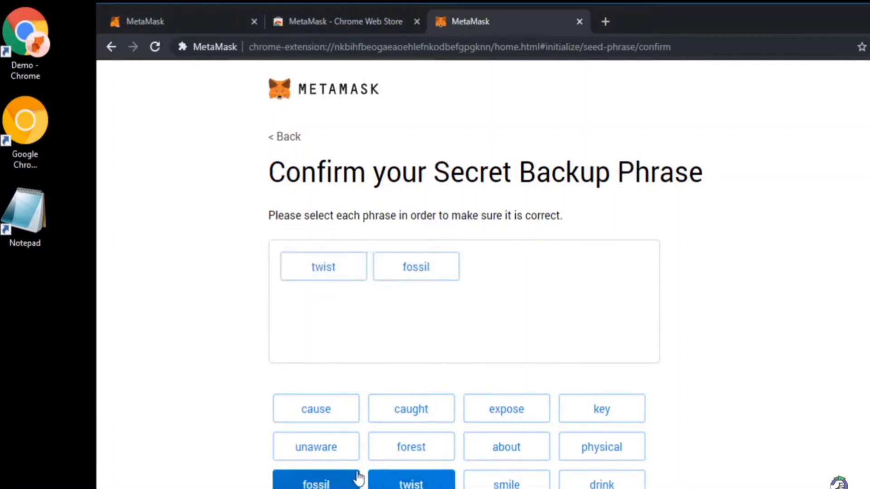
left_click(502, 448)
left_click(589, 479)
Check Notepad and enter backup words five through eight in order.
key("alt+Tab")
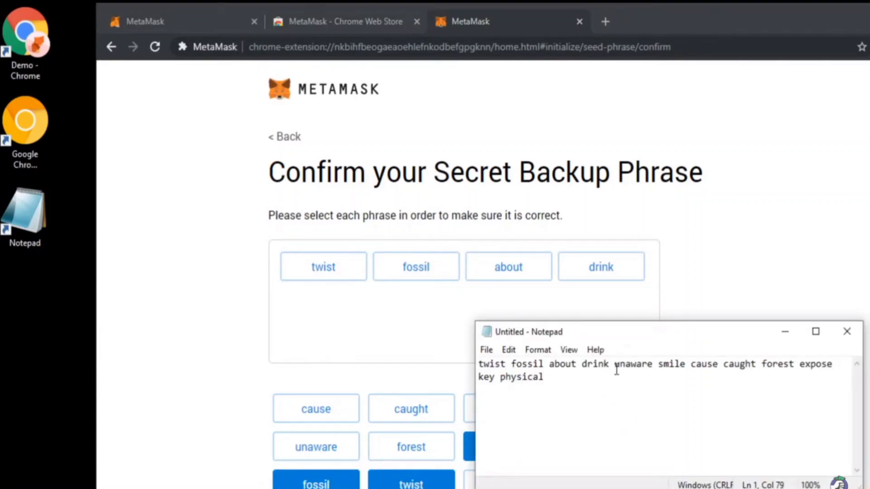
left_click(235, 398)
left_click(340, 446)
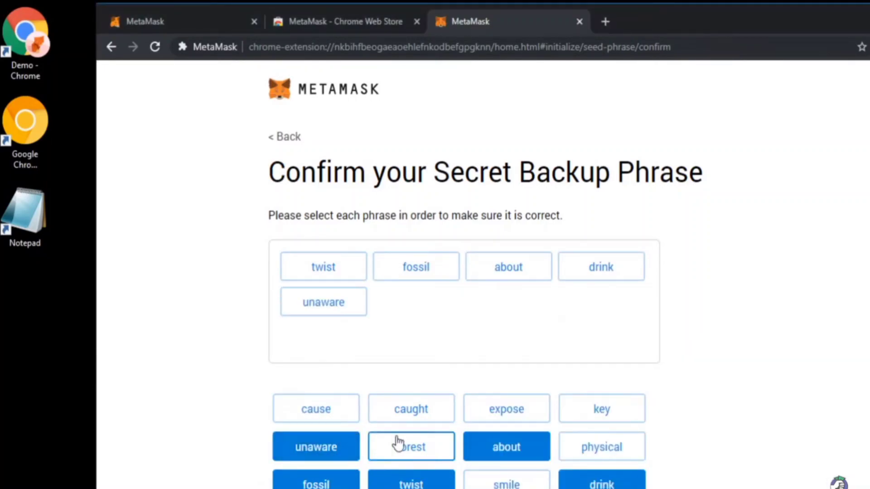
left_click(503, 483)
left_click(331, 408)
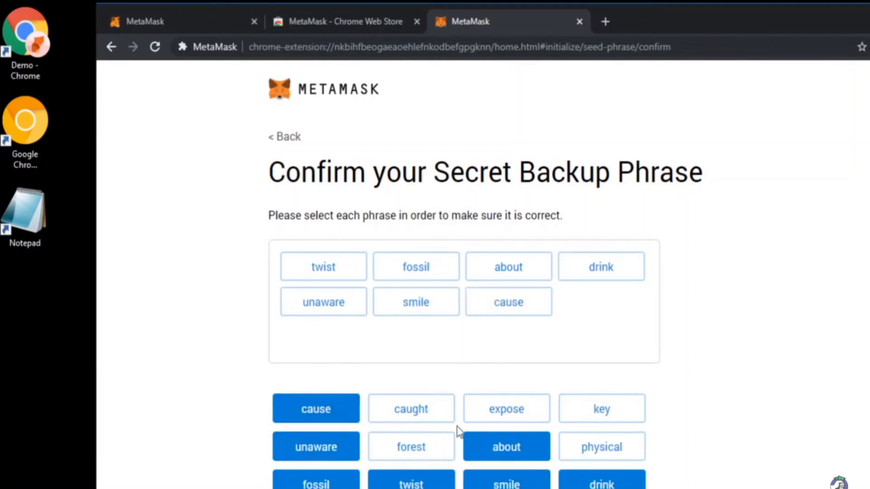
left_click(420, 421)
Check Notepad and enter the last four backup words, nine through twelve.
key("alt+Tab")
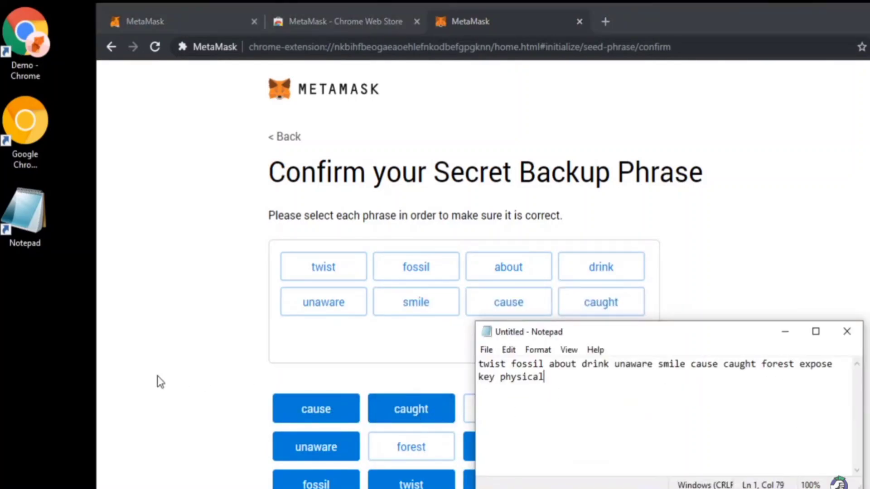
left_click(157, 380)
left_click(447, 442)
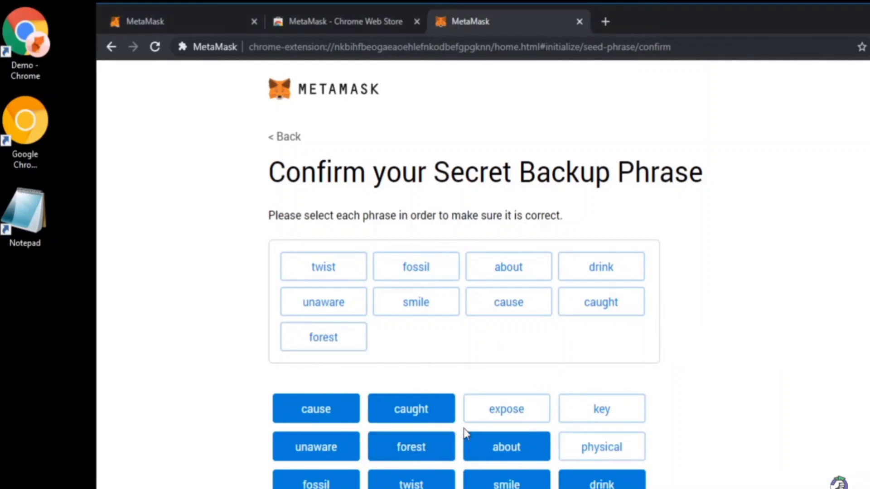
left_click(521, 414)
left_click(585, 414)
left_click(593, 448)
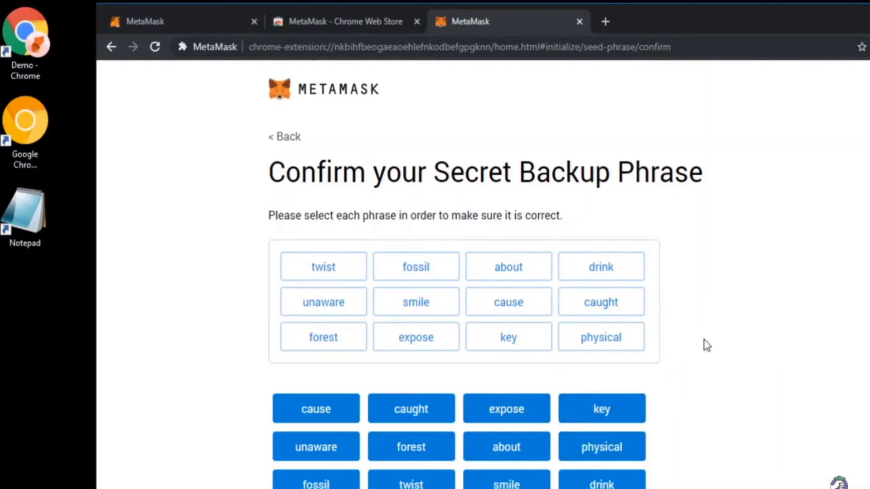
scroll(736, 317, "down", 1)
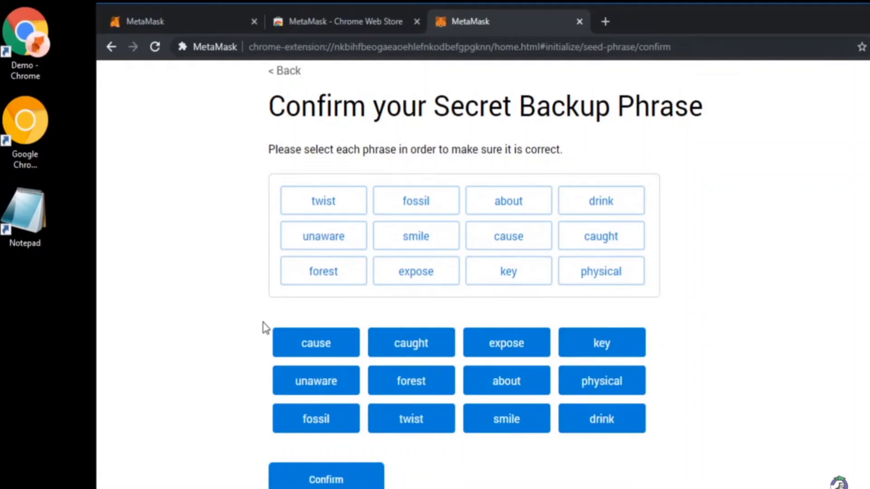
Confirm the phrase, finish setup on Account 1 (0 ETH), and paste its address into Notepad.
left_click(326, 479)
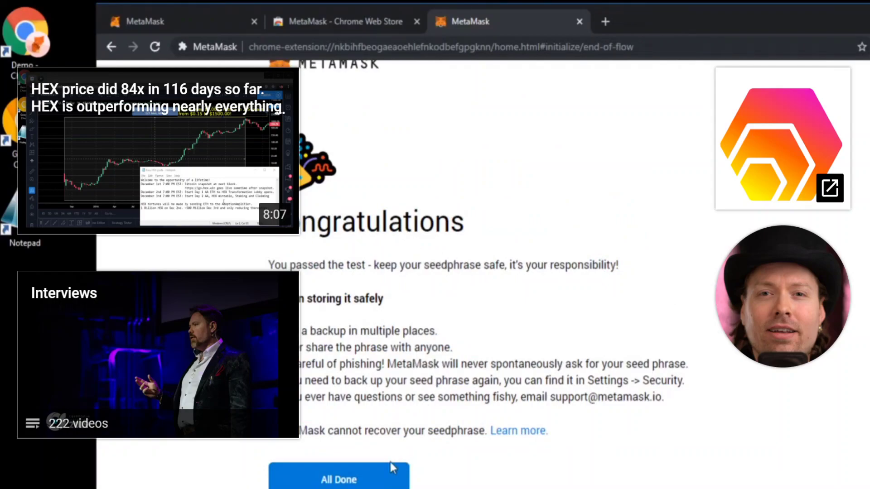
left_click(376, 478)
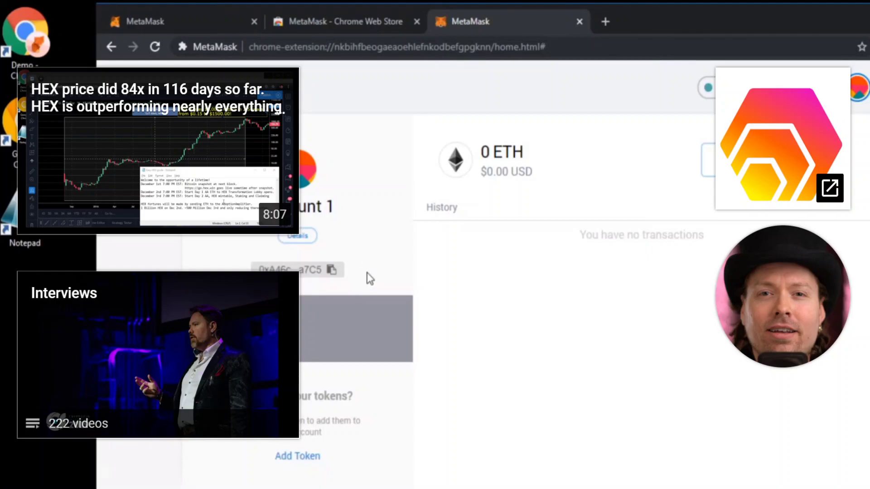
left_click(331, 271)
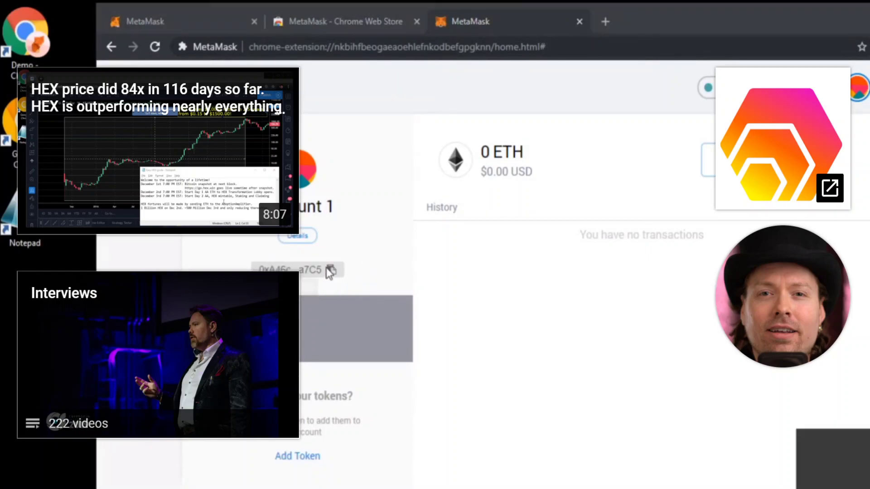
key("alt+Tab")
key("Return")
key("ctrl+v")
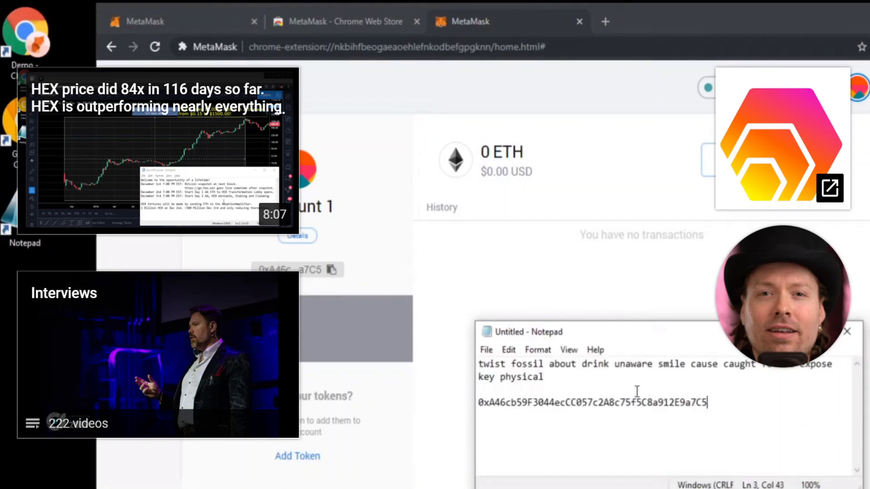